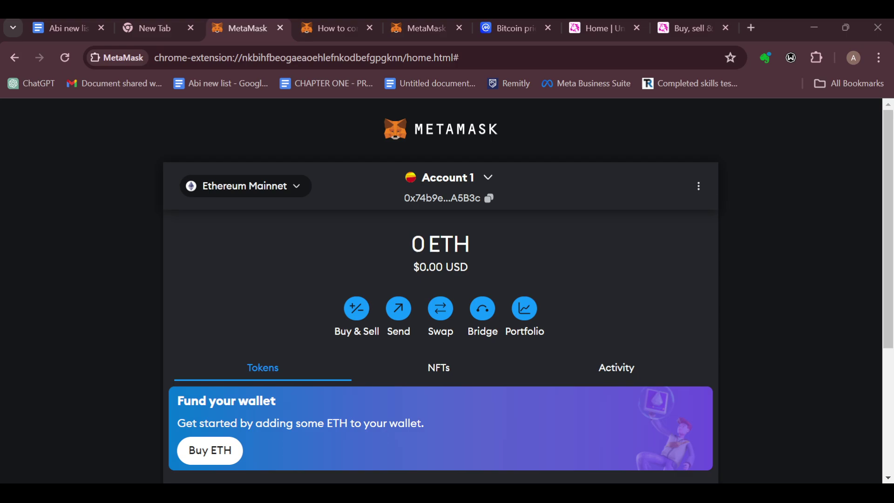
scroll(441, 314, down, 5)
scroll(441, 314, up, 5)
Open the network list and dismiss it without leaving Ethereum Mainnet.
click(299, 189)
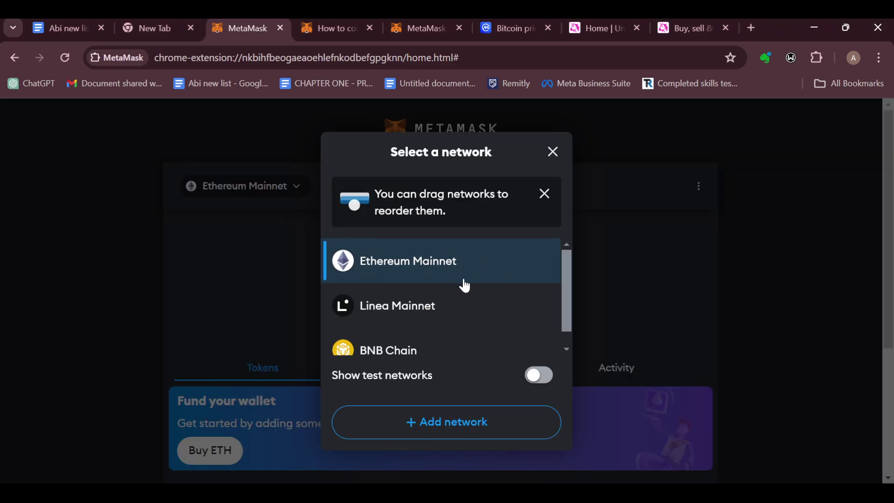
click(553, 151)
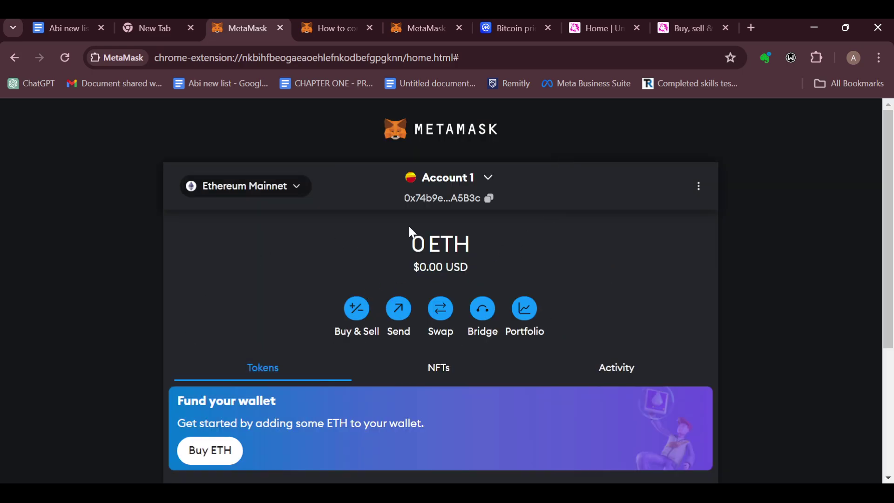
scroll(454, 228, down, 1)
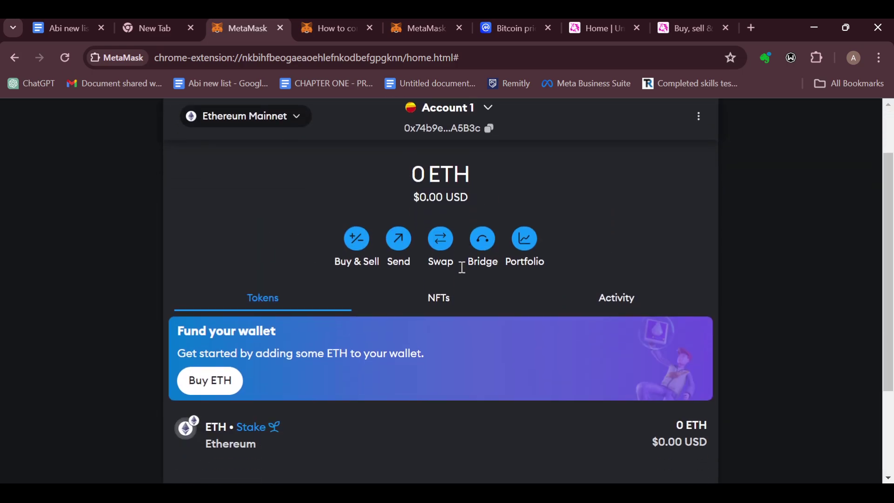
scroll(359, 267, down, 2)
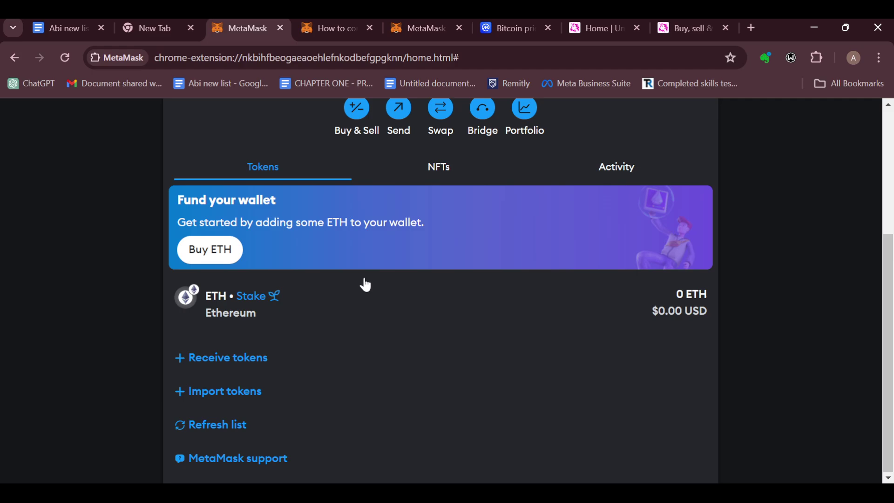
click(253, 397)
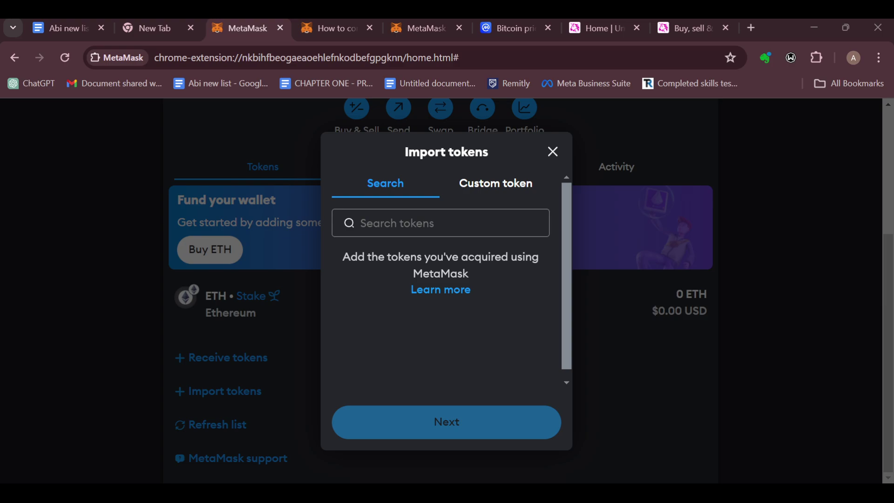
click(508, 186)
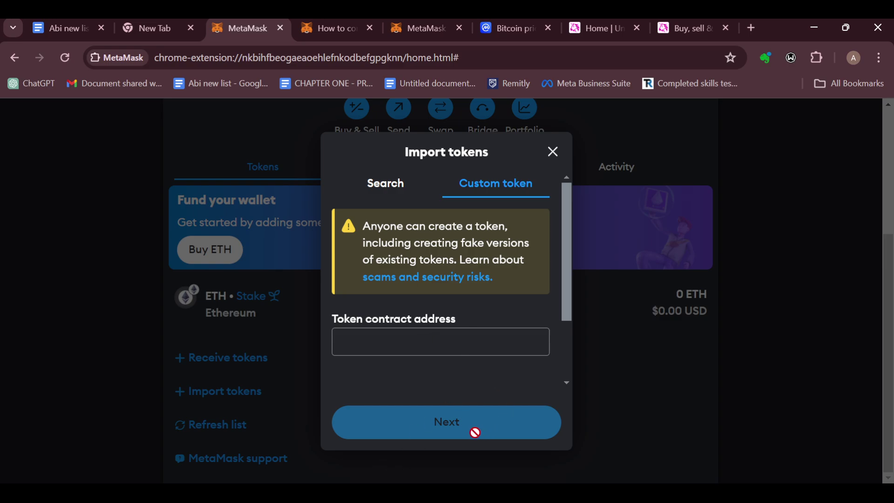
click(552, 151)
scroll(376, 346, up, 3)
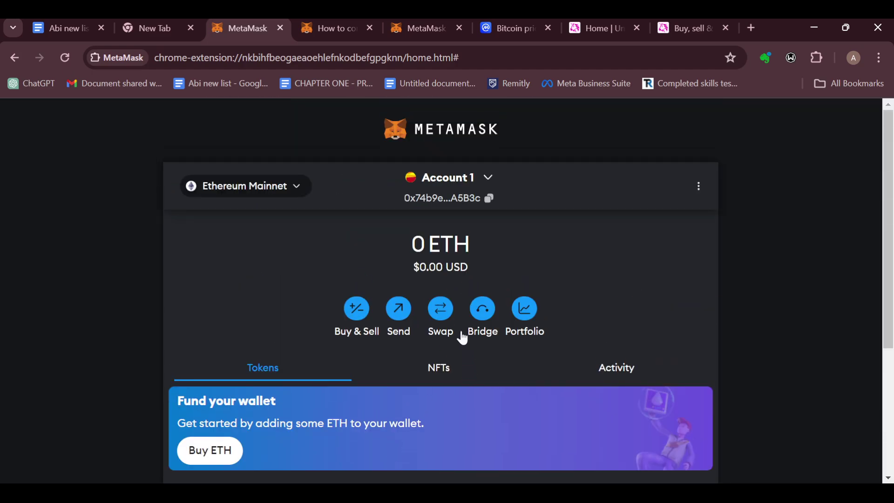
Open the swap page and set WETH as the swap-from token, replacing an initial USDC pick.
click(440, 309)
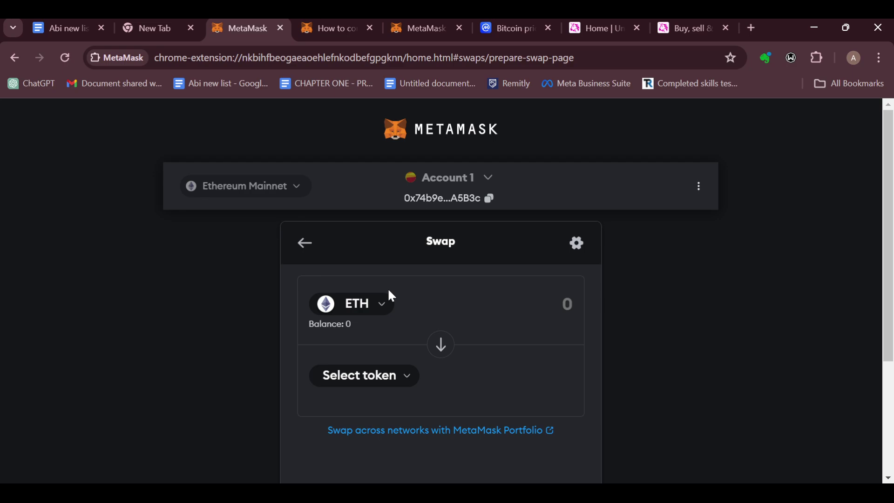
click(380, 304)
scroll(434, 290, down, 4)
scroll(432, 300, down, 3)
scroll(432, 307, down, 2)
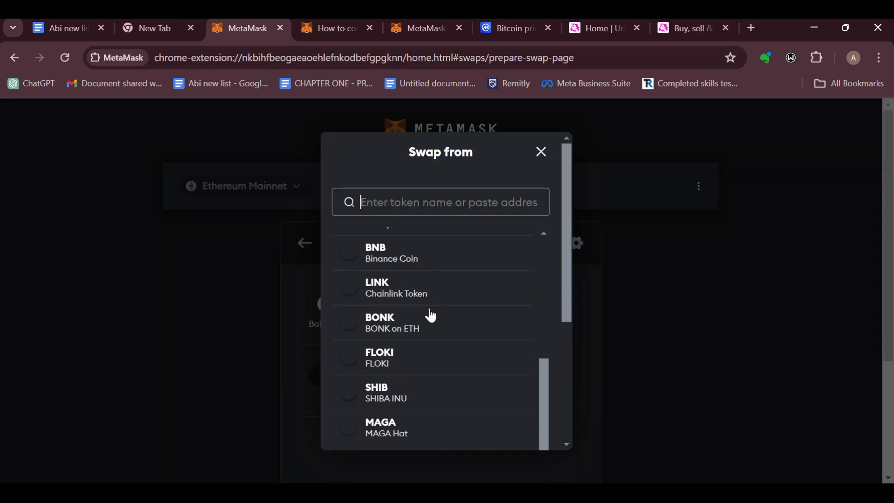
click(431, 315)
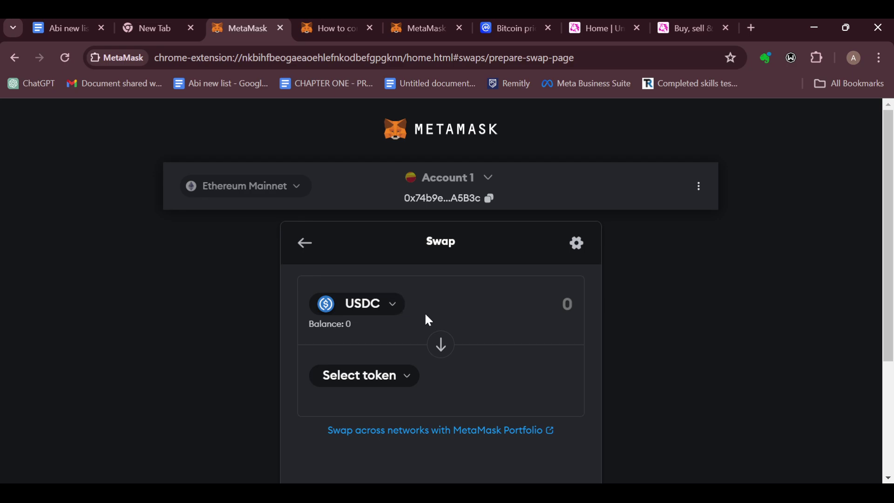
click(396, 303)
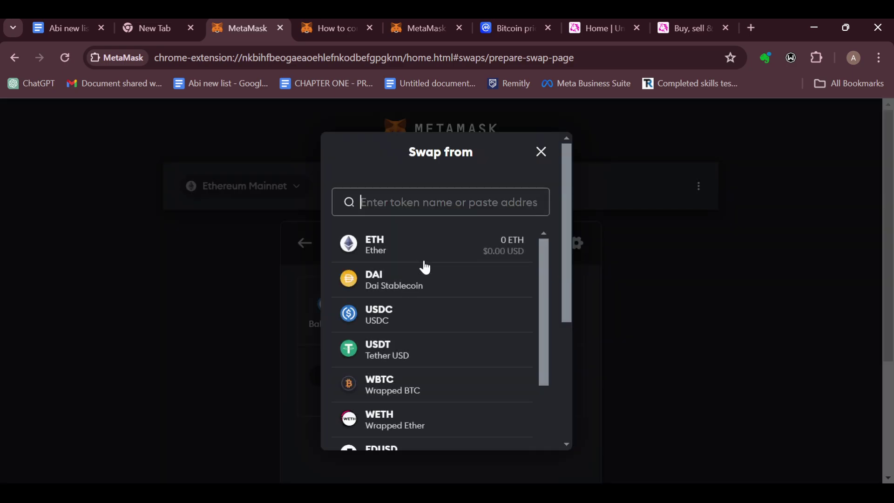
scroll(427, 310, down, 2)
scroll(427, 310, down, 1)
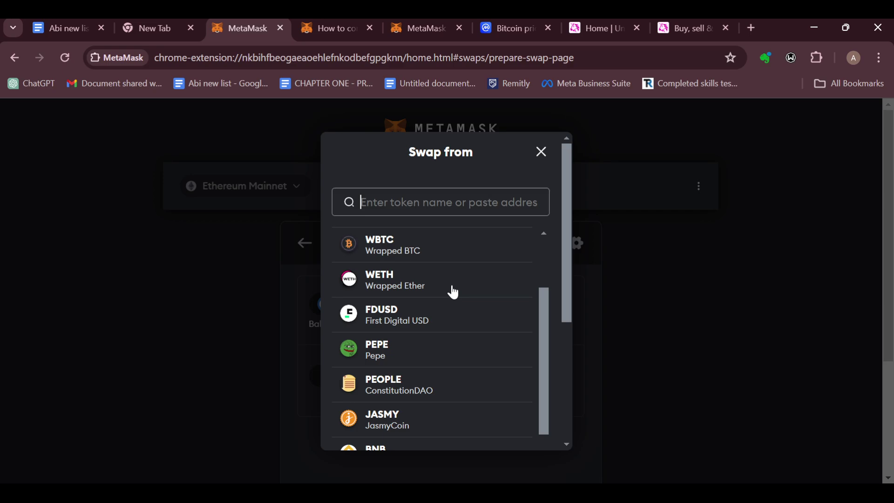
click(388, 286)
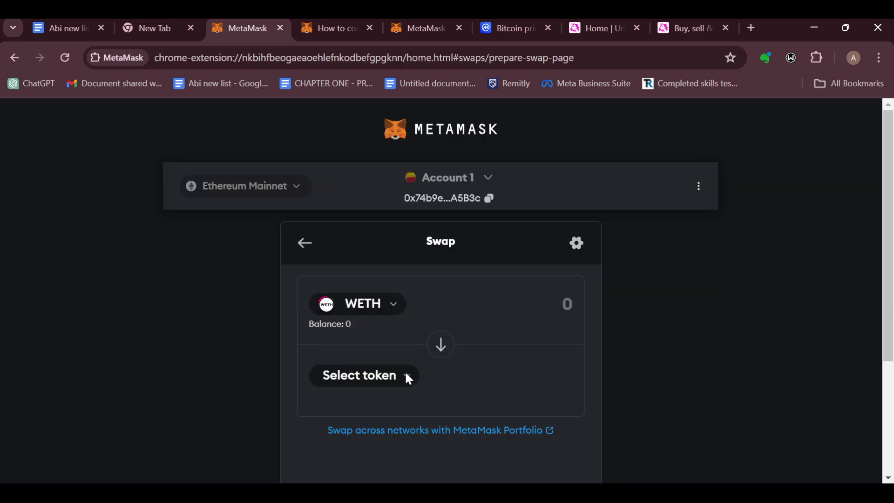
Choose ETH as the token to receive and select the swap amount field.
click(407, 376)
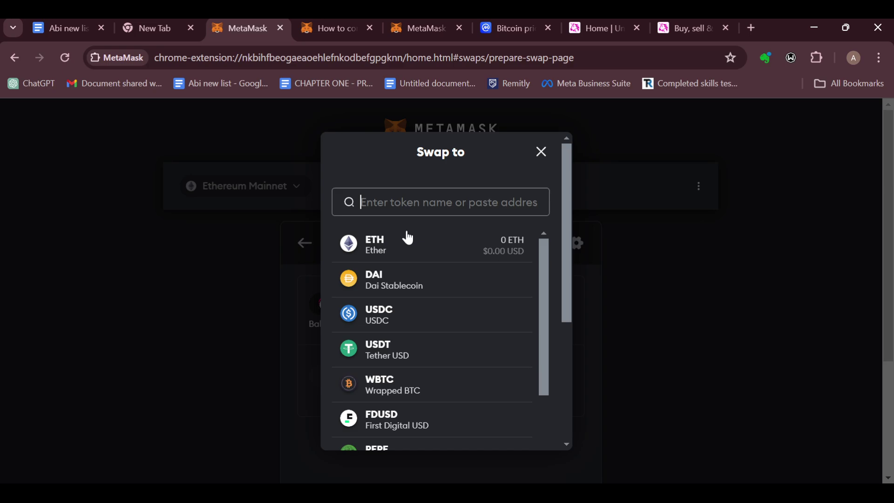
click(394, 277)
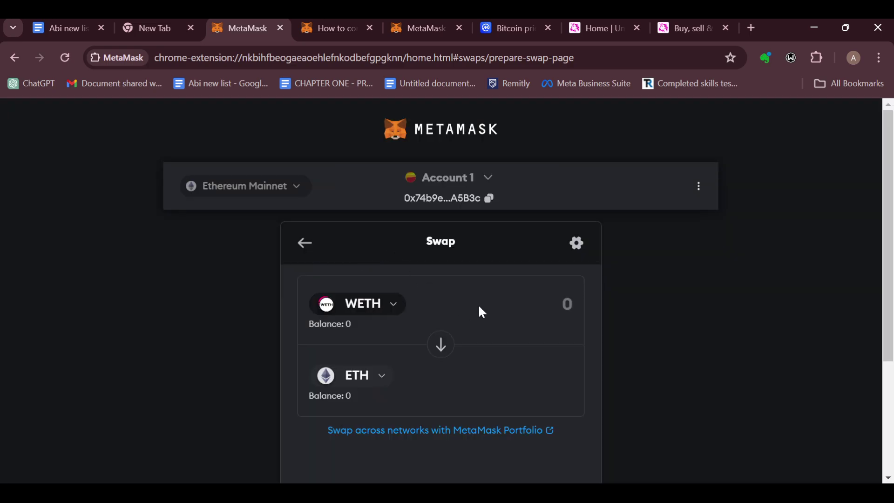
click(569, 305)
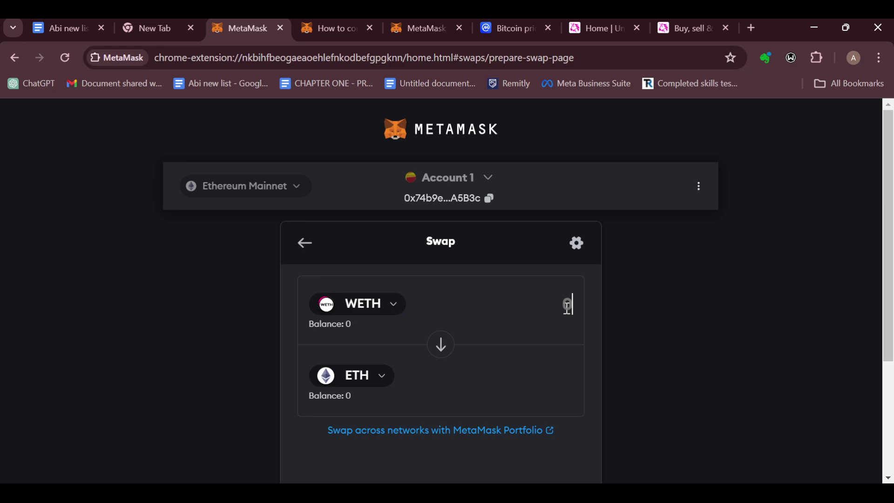
text(4)
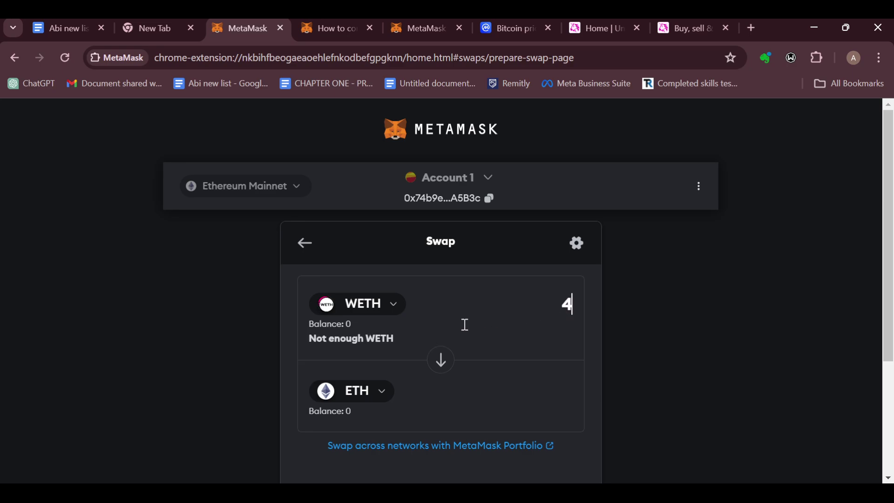
scroll(439, 389, down, 2)
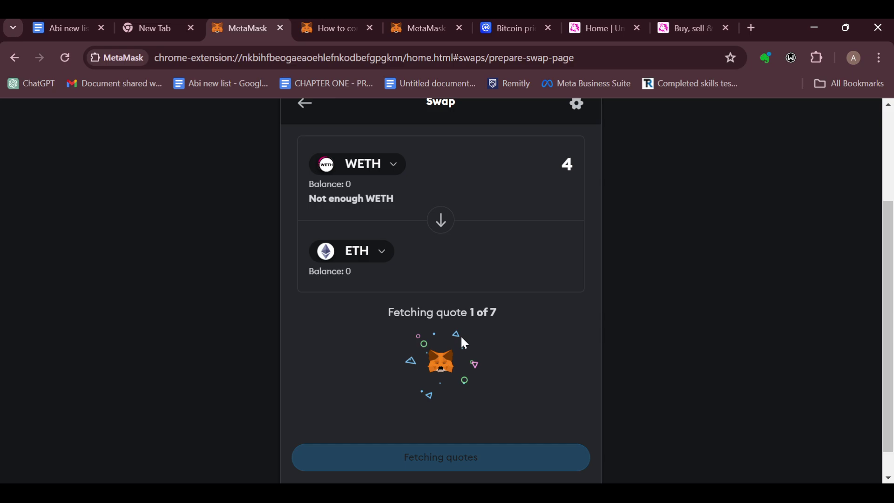
scroll(487, 387, down, 1)
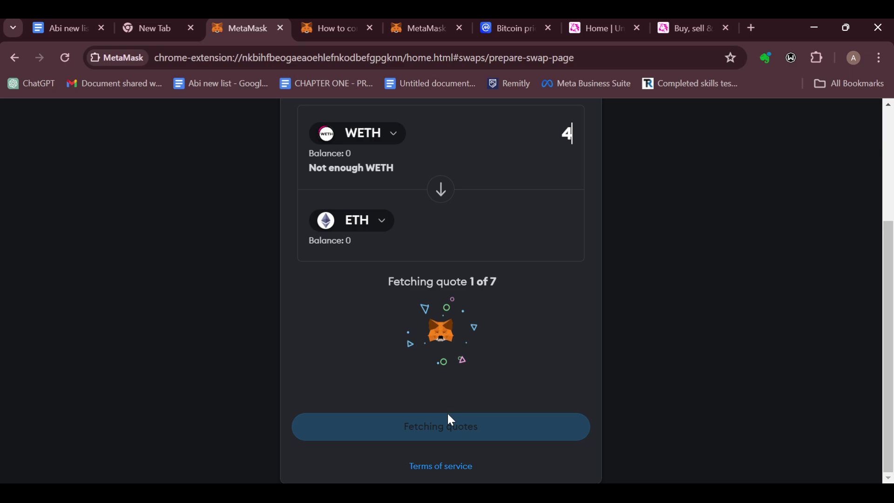
scroll(481, 390, up, 2)
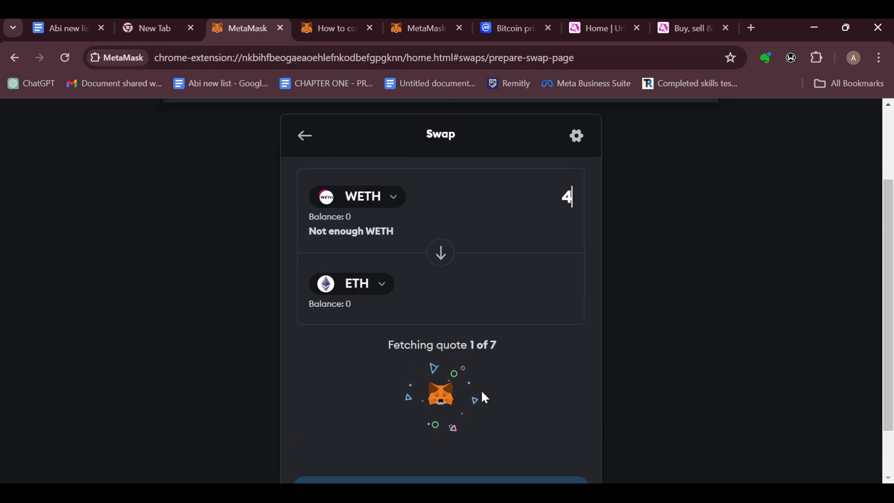
scroll(482, 389, down, 2)
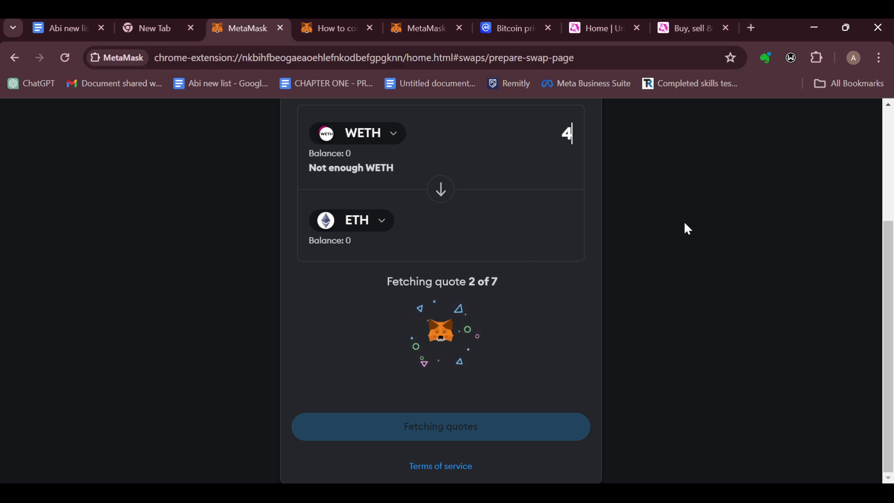
scroll(495, 303, up, 2)
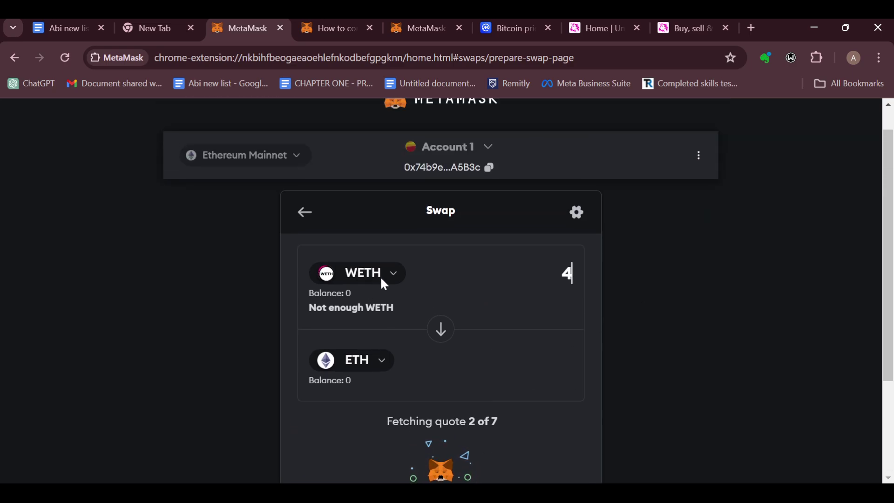